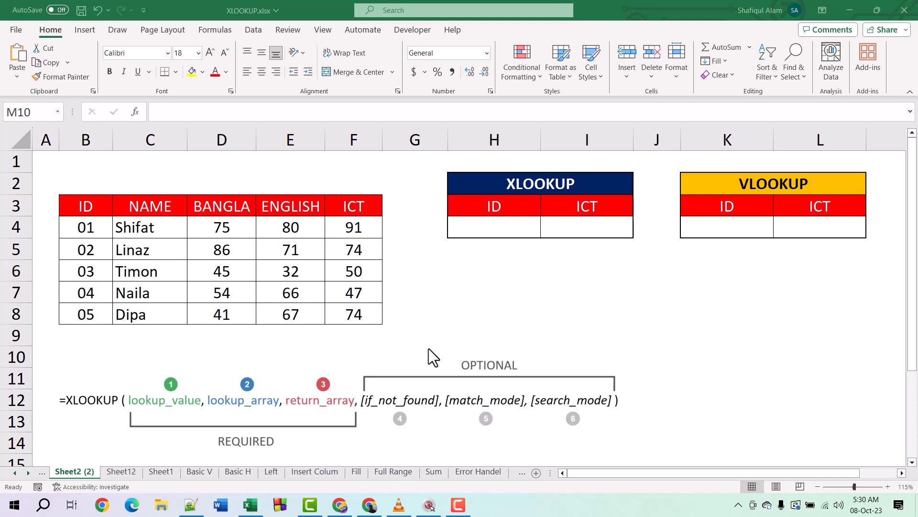
Step: Enter the formula =VLOOKUP(K4,B3:F8,5,0) in cell L4 of the VLOOKUP table
click(825, 224)
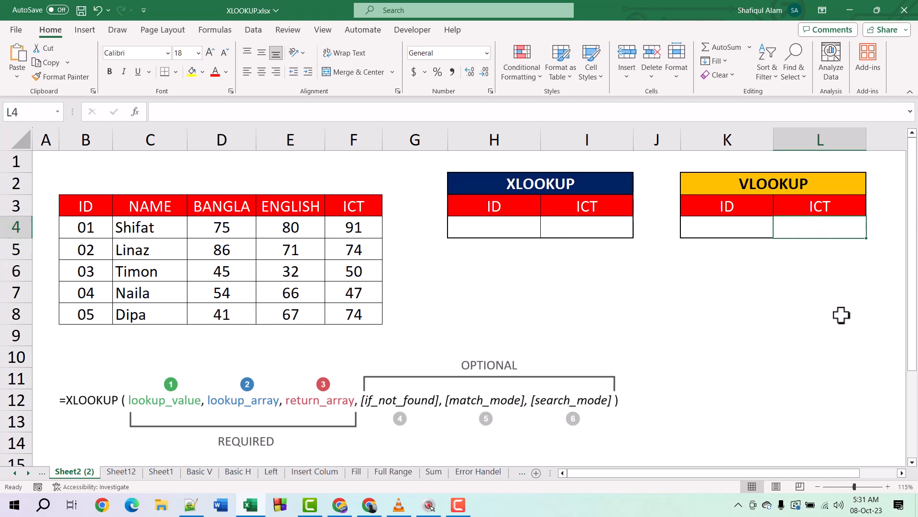
text(=)
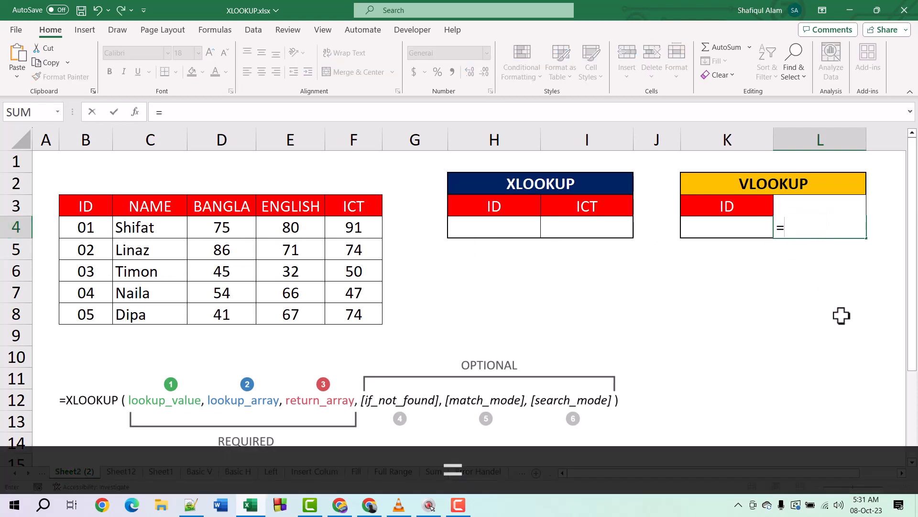
text(vlo)
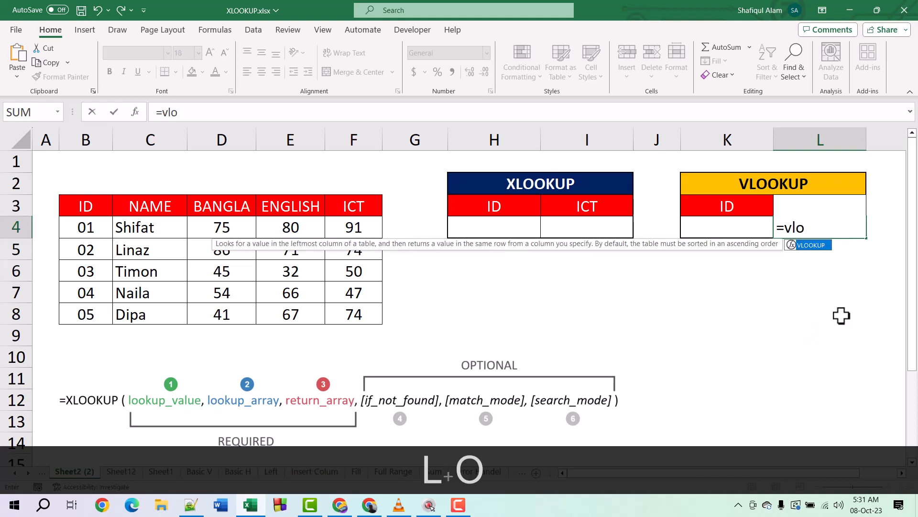
key(Tab)
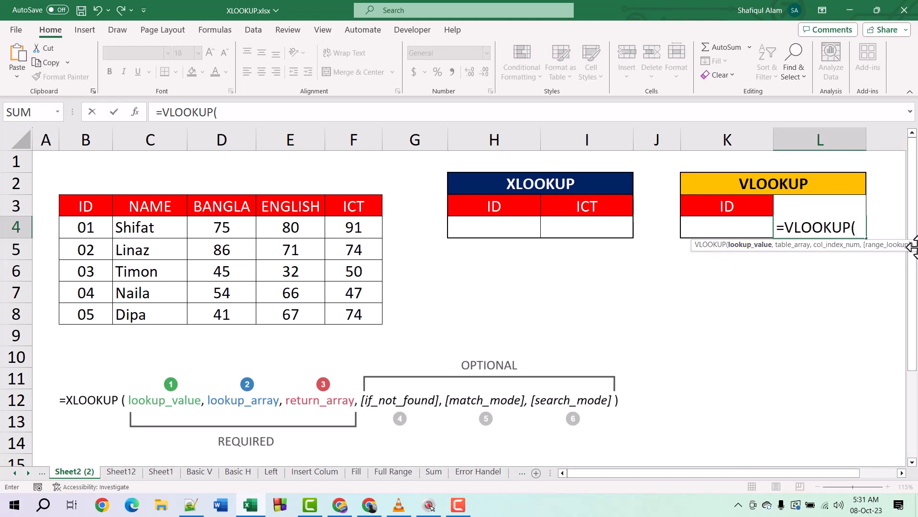
drag(914, 245, 662, 281)
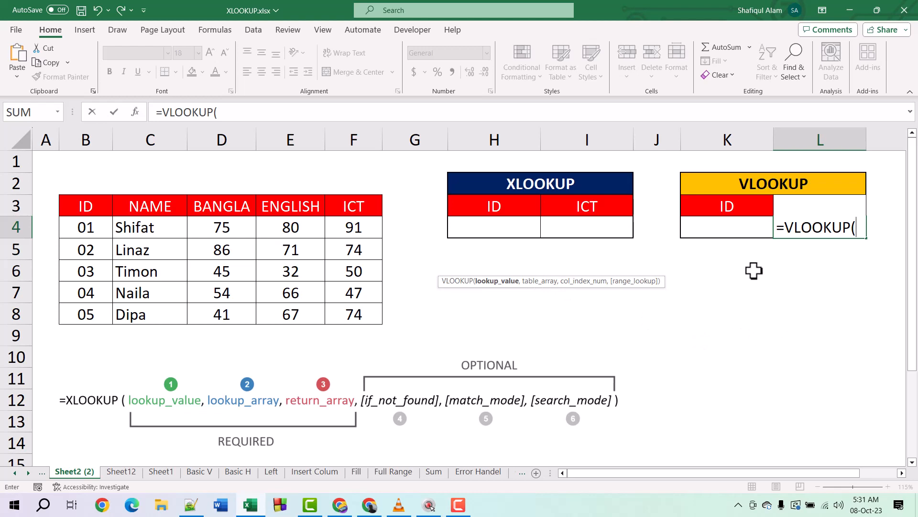
click(724, 230)
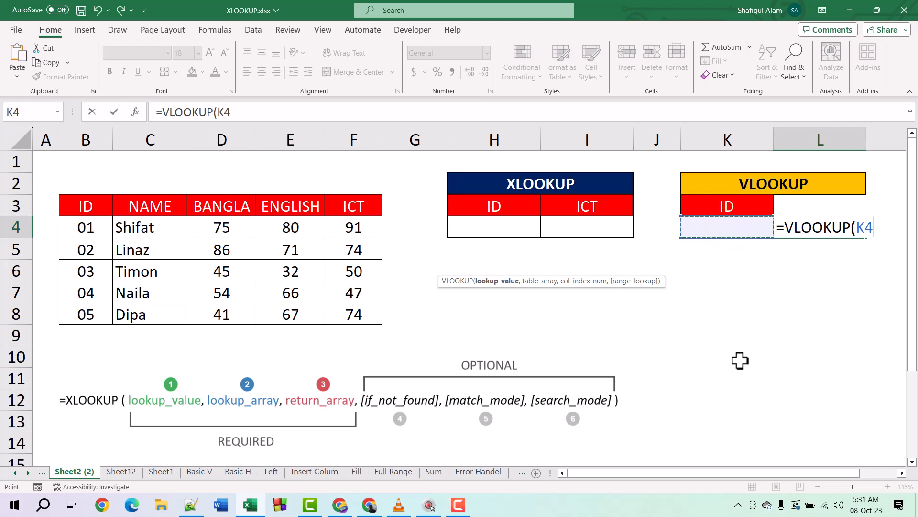
text(,)
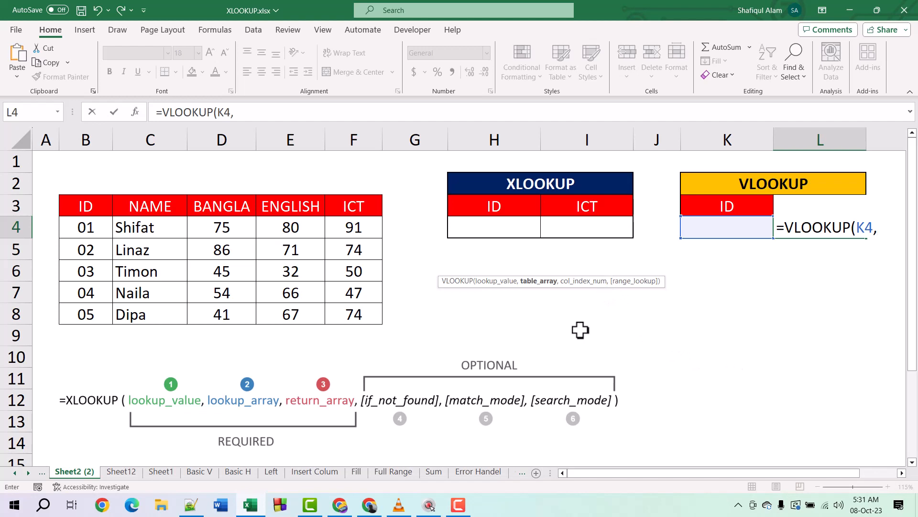
drag(77, 206, 353, 310)
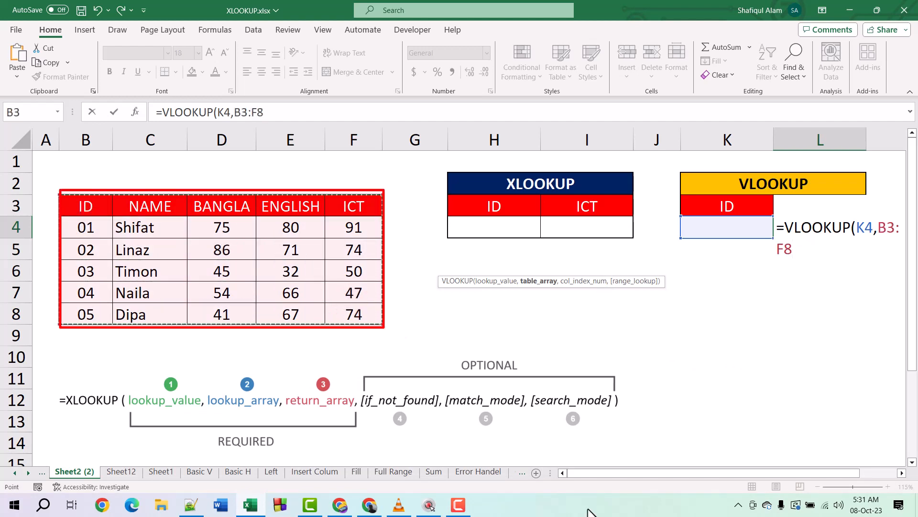
text(,)
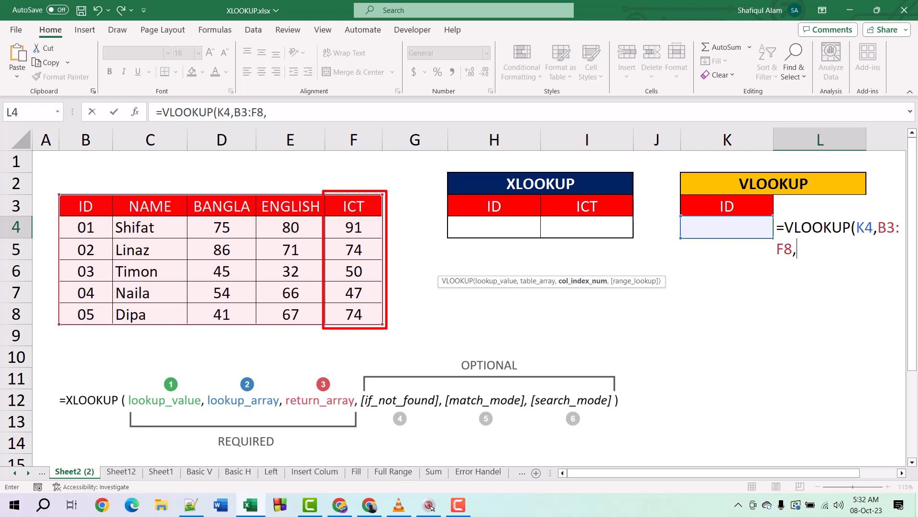
text(5)
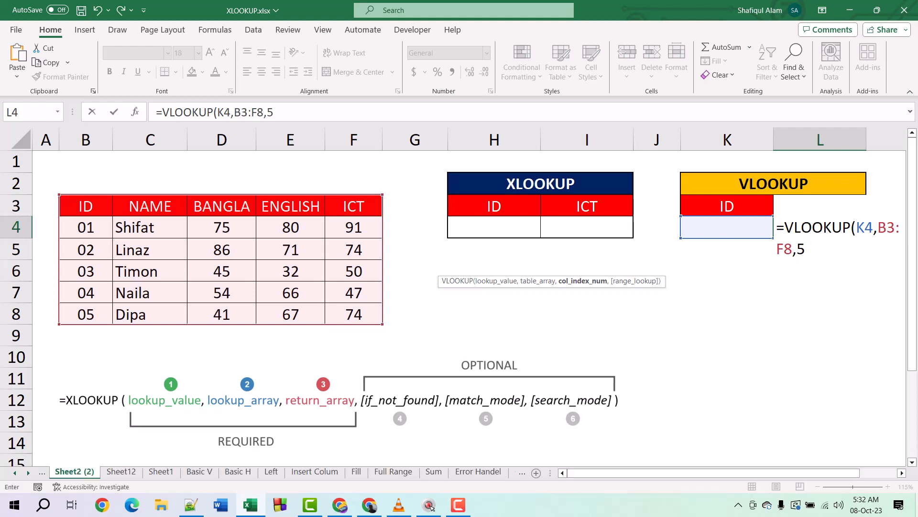
text(,0))
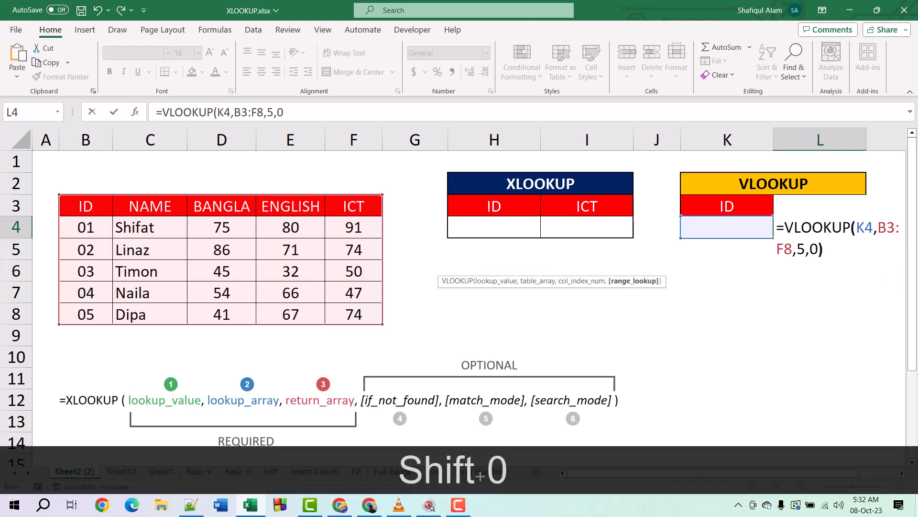
key(Return)
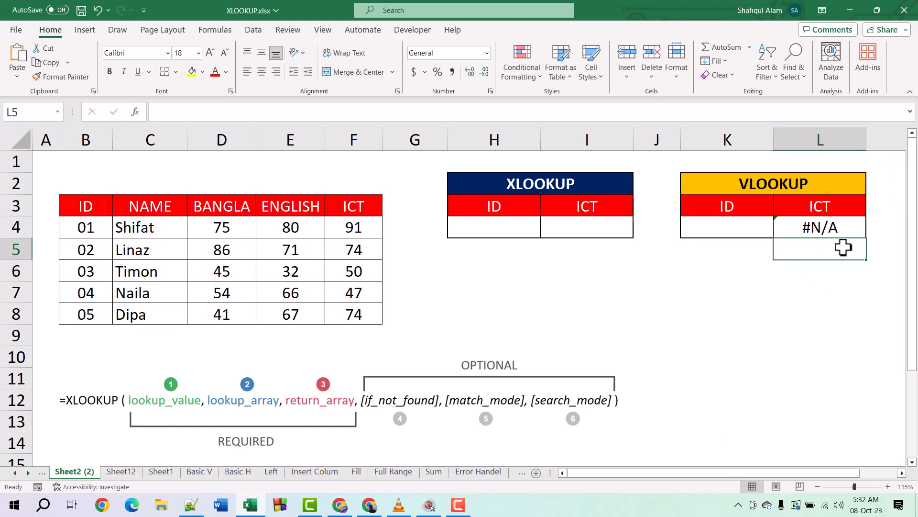
Step: Test the VLOOKUP formula with ID 2 and ID 8 as lookup values in cell K4
click(720, 228)
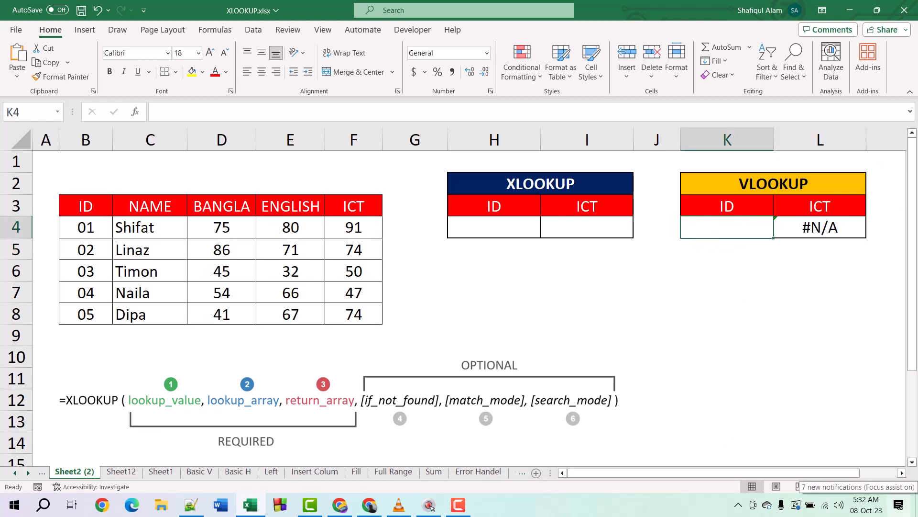
text(2)
key(Return)
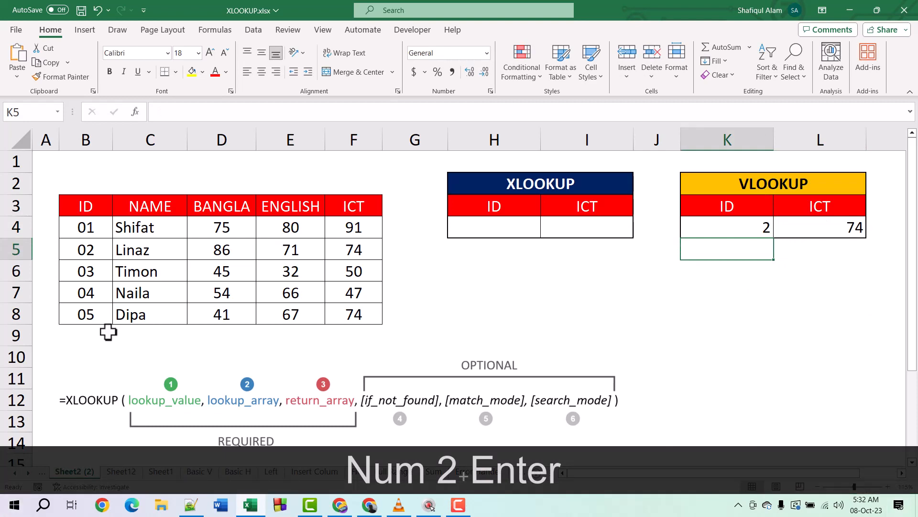
mouse_move(56, 242)
mouse_down()
mouse_move(72, 266)
mouse_move(369, 259)
mouse_up()
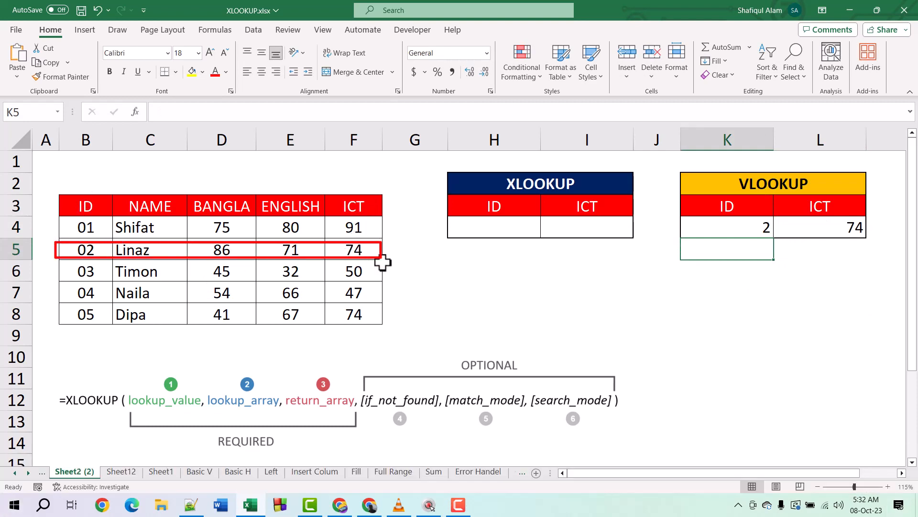
click(723, 225)
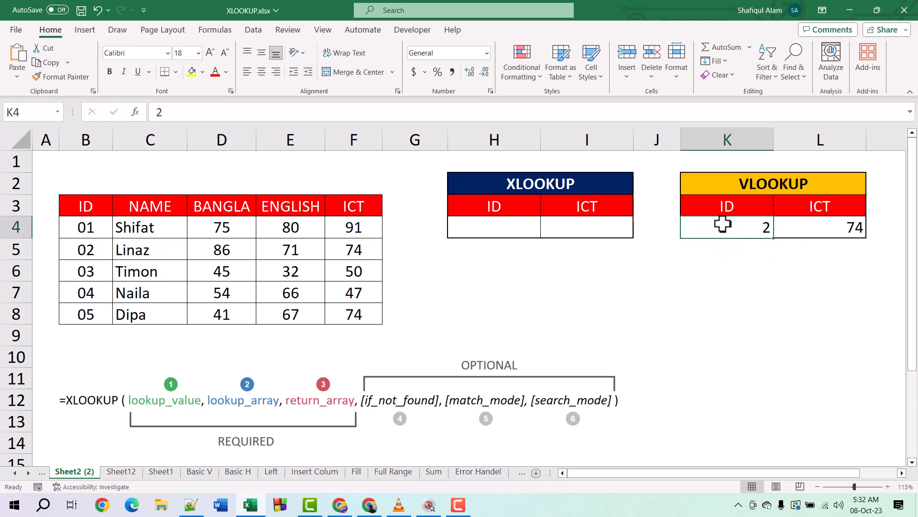
text(8)
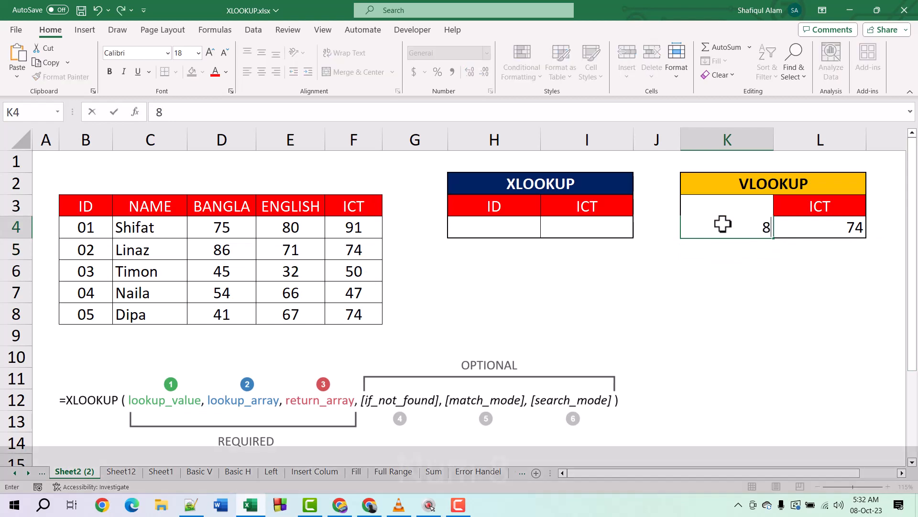
key(Return)
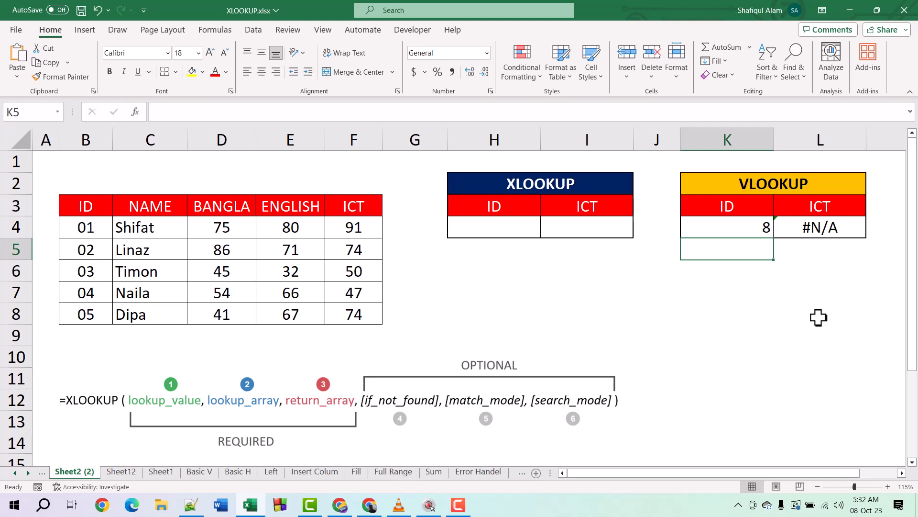
Step: Wrap the VLOOKUP formula in L4 in IFERROR with "ID Not Found" as the value returned on error
click(822, 229)
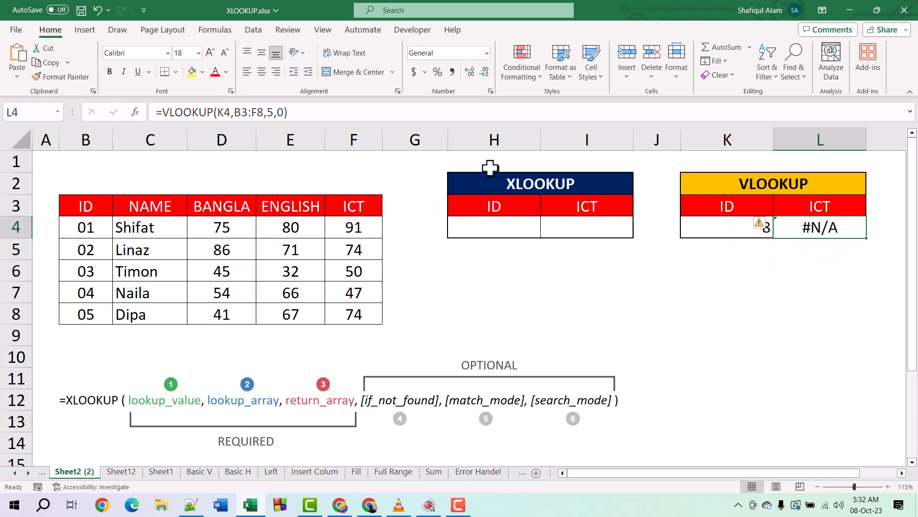
click(165, 112)
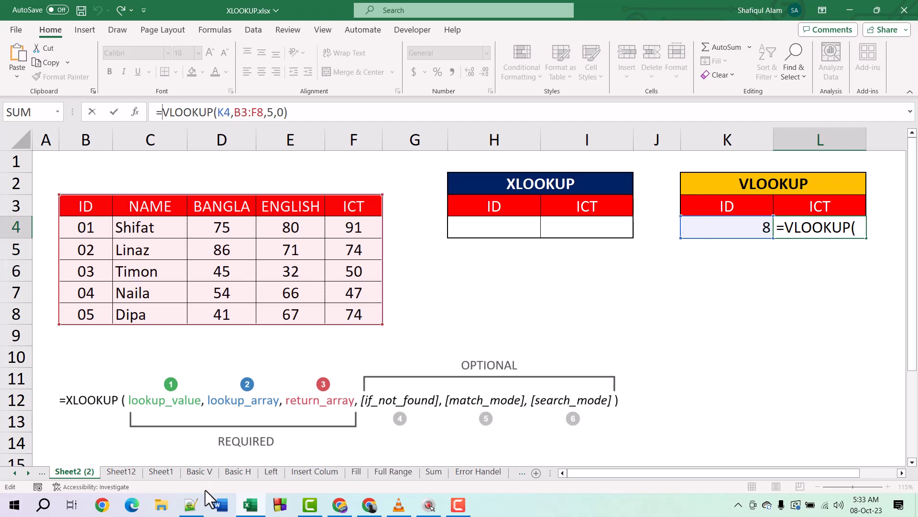
text(if)
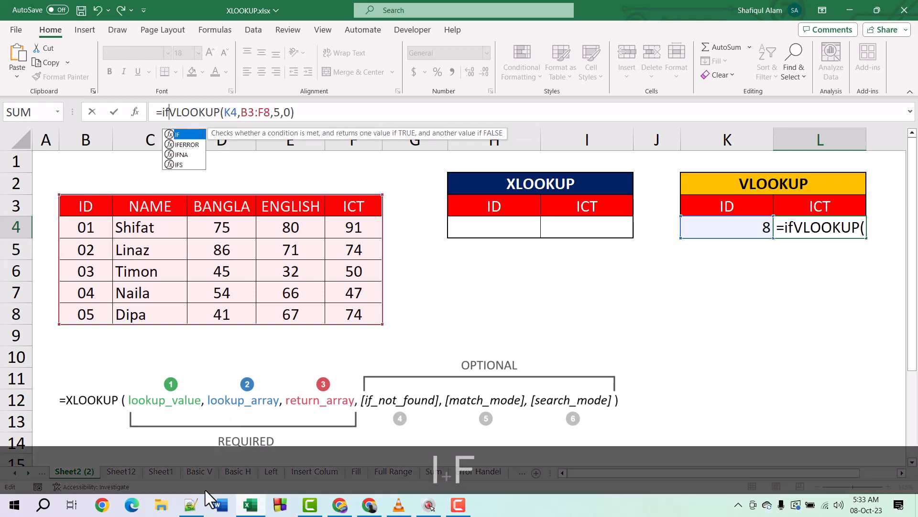
key(Down)
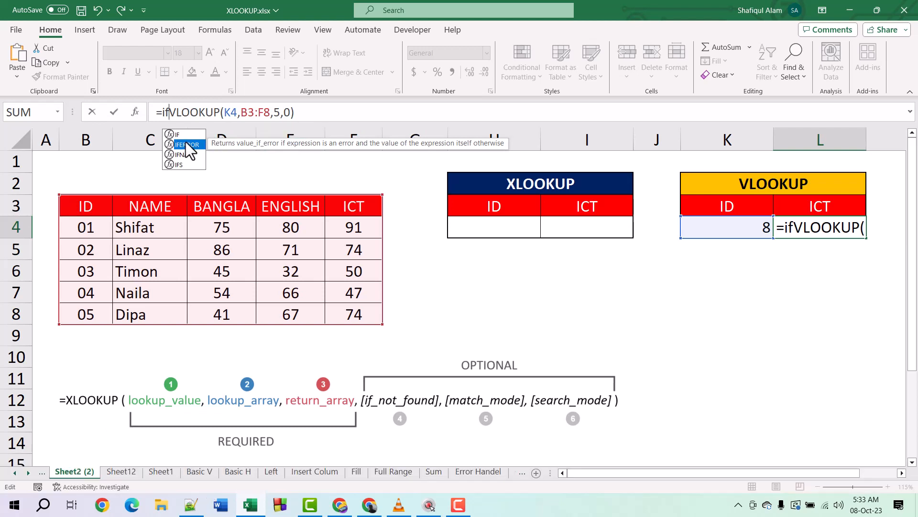
double_click(186, 144)
click(413, 115)
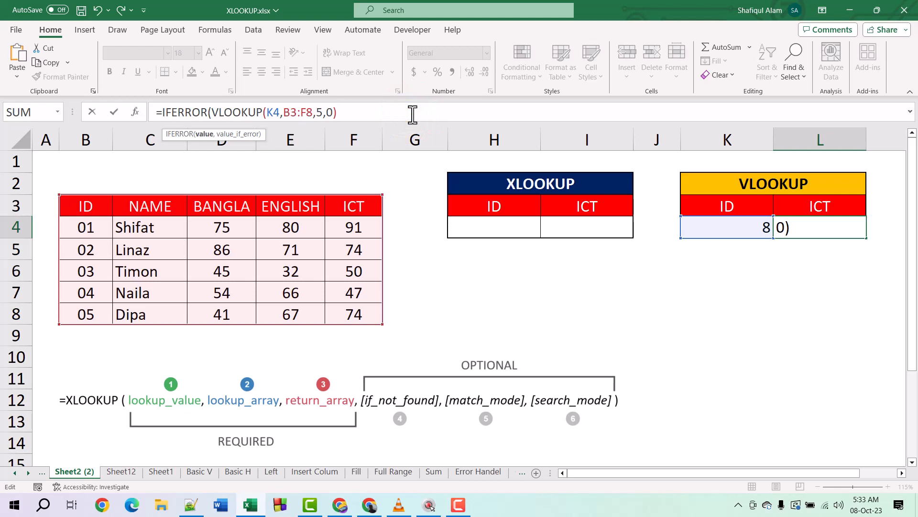
text(,)
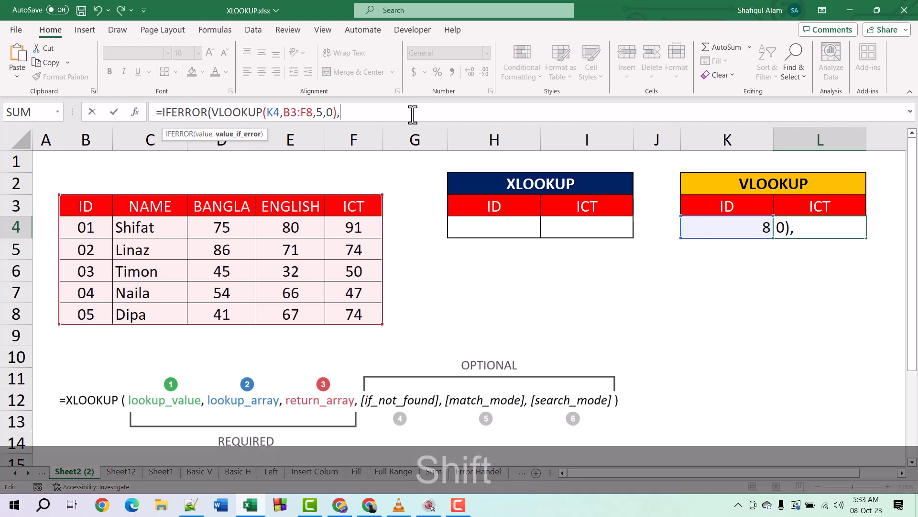
text(")
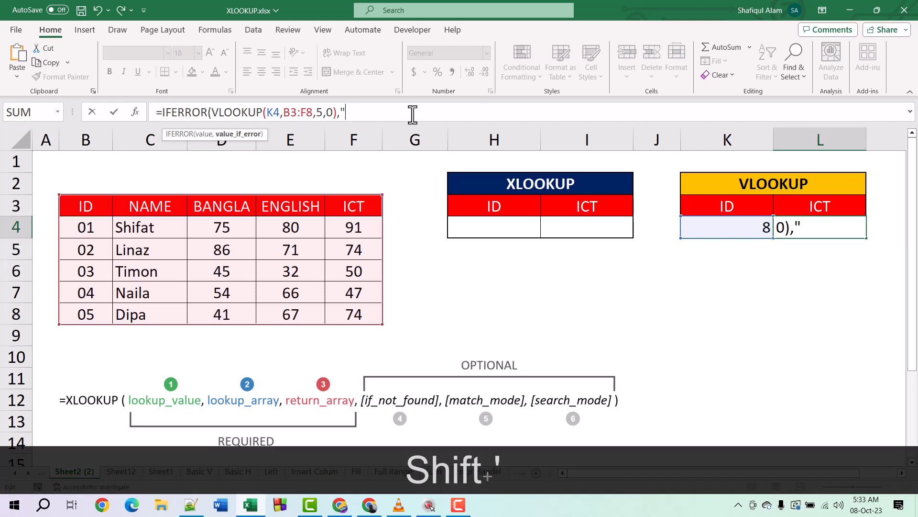
text(ID N)
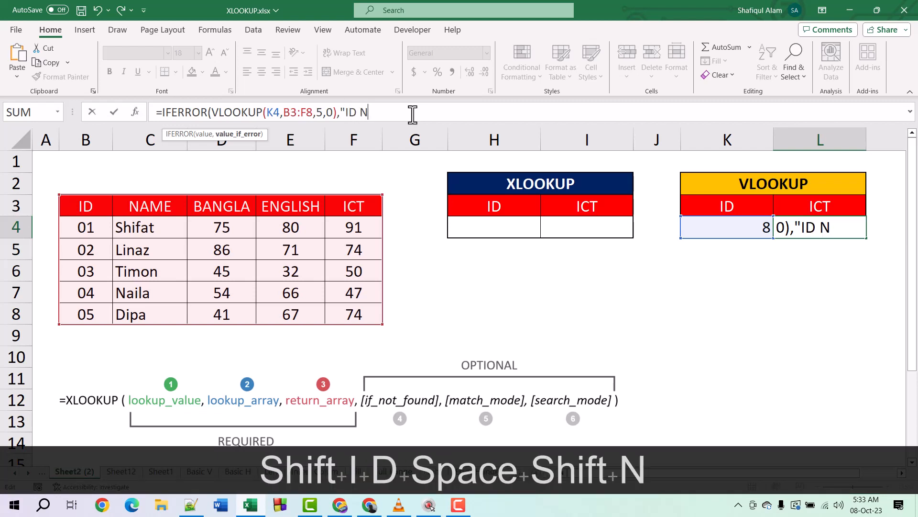
text(ot F)
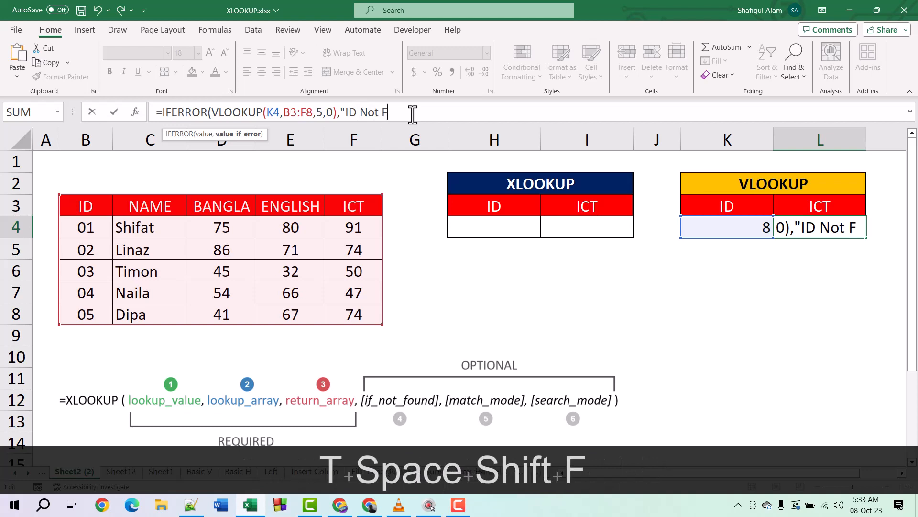
text(ound"))
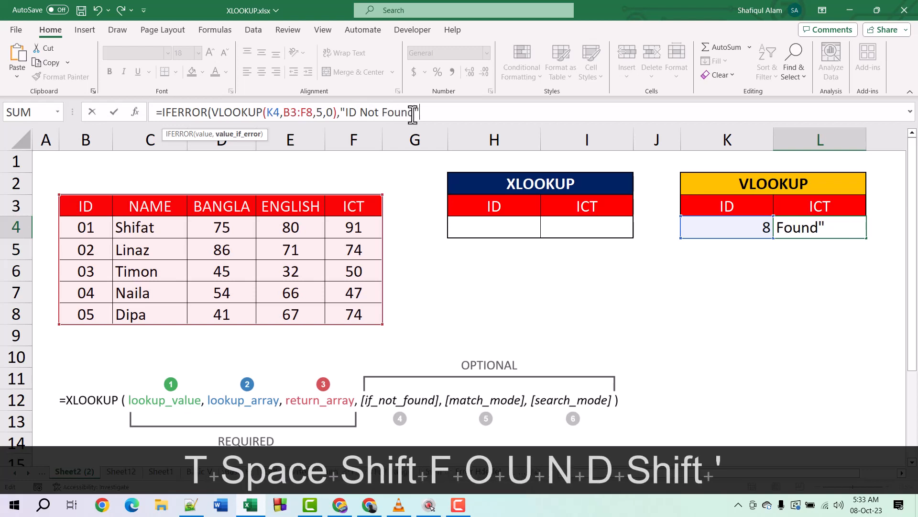
key(Return)
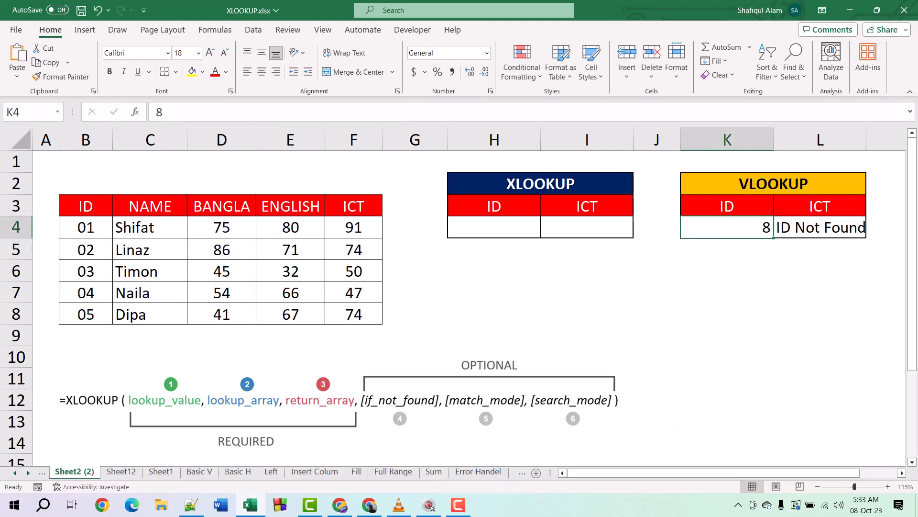
Step: Test the IFERROR-wrapped formula with ID 4 and ID 3 as lookup values in cell K4
text(4)
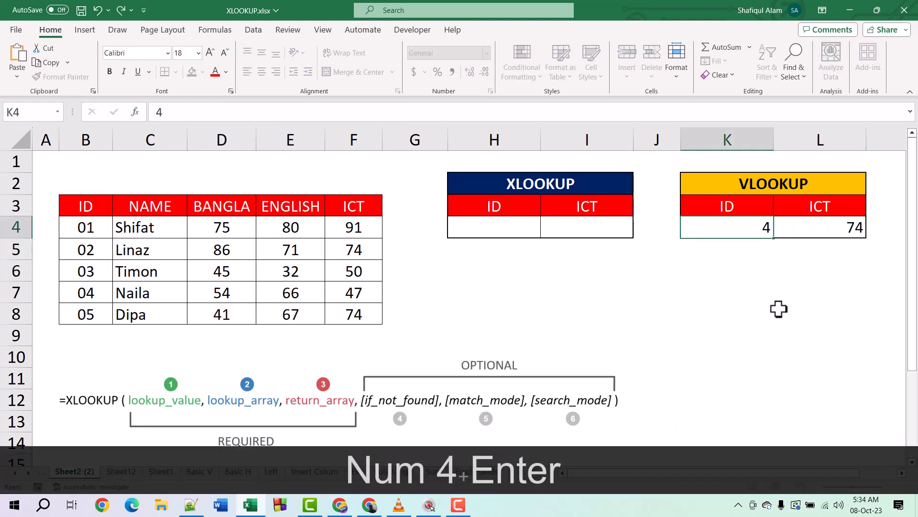
key(Return)
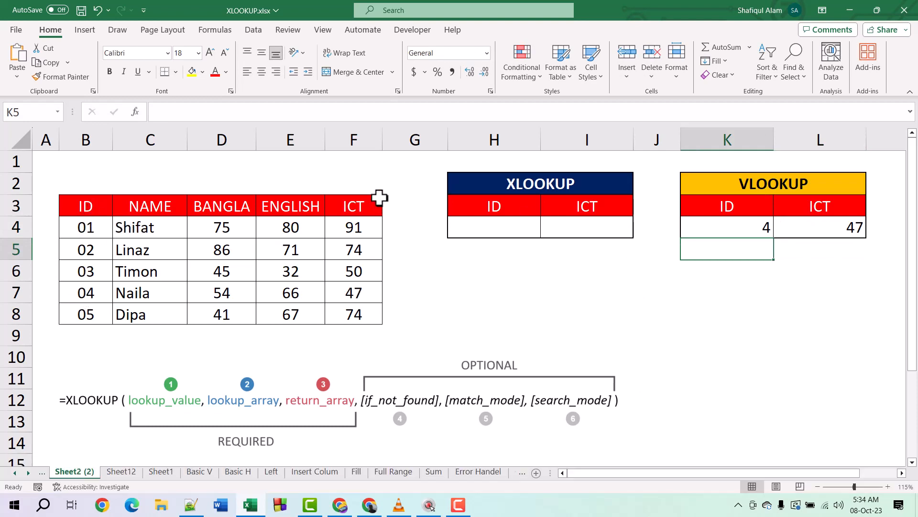
click(711, 230)
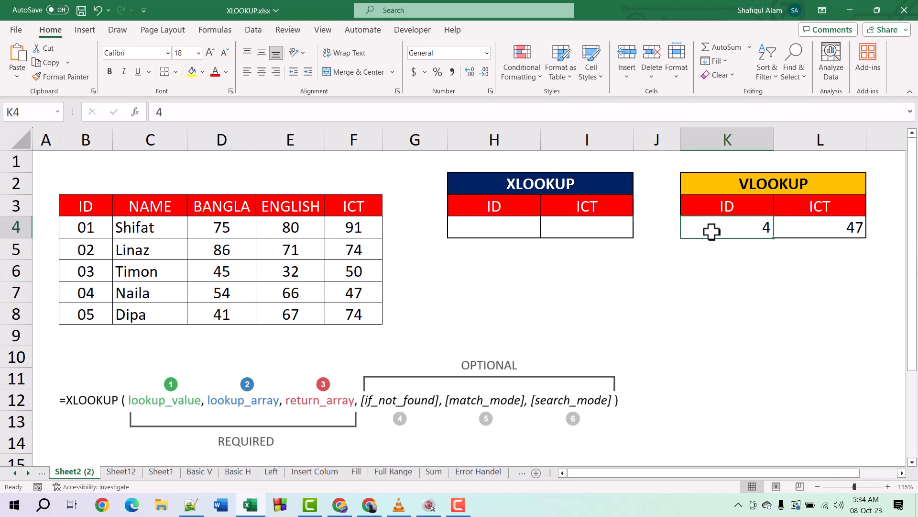
text(3)
key(Return)
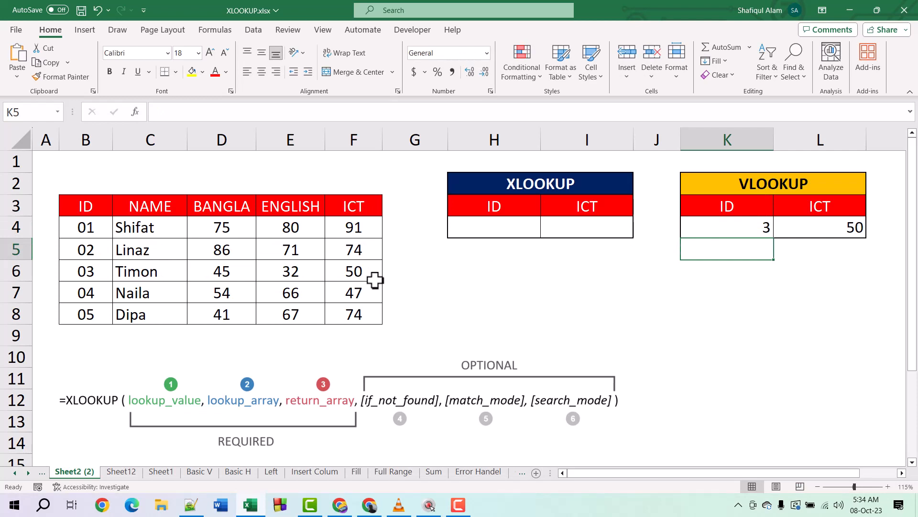
Step: Test the IFERROR-wrapped VLOOKUP with ID 10 in cell K4 and review the formula in L4
click(720, 228)
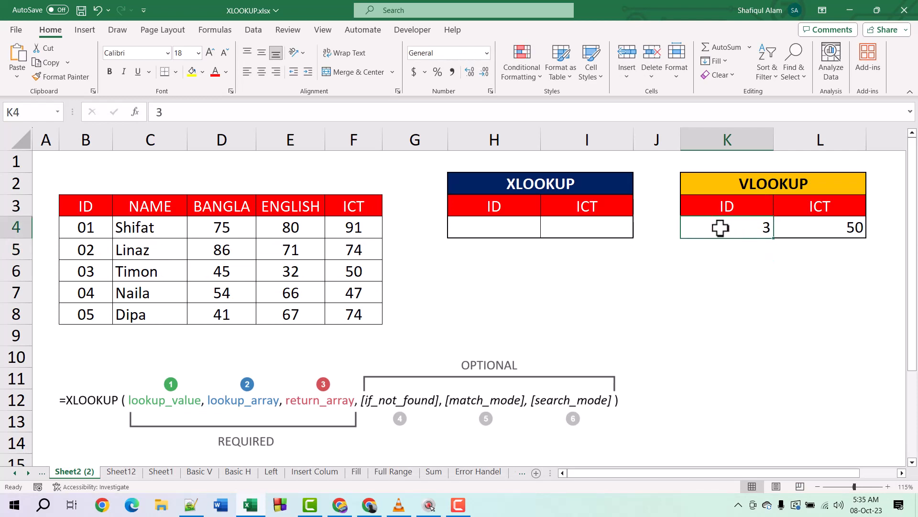
text(10)
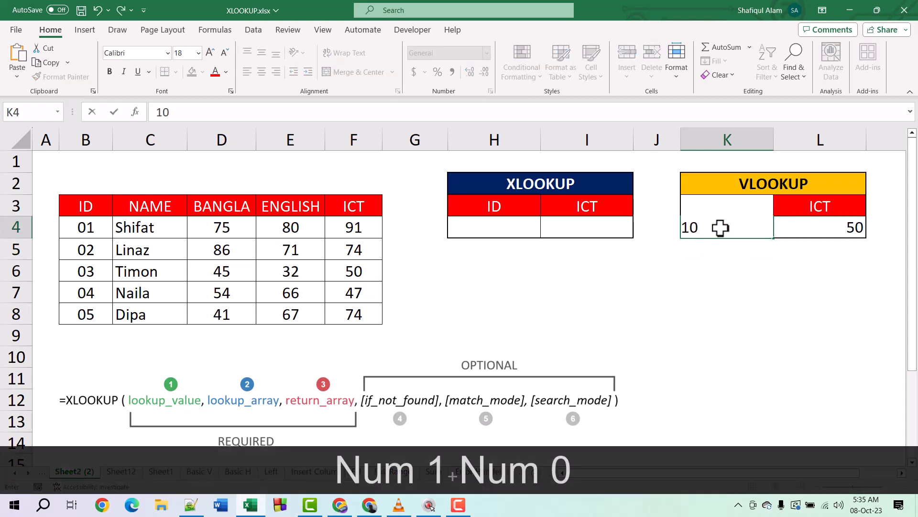
key(Return)
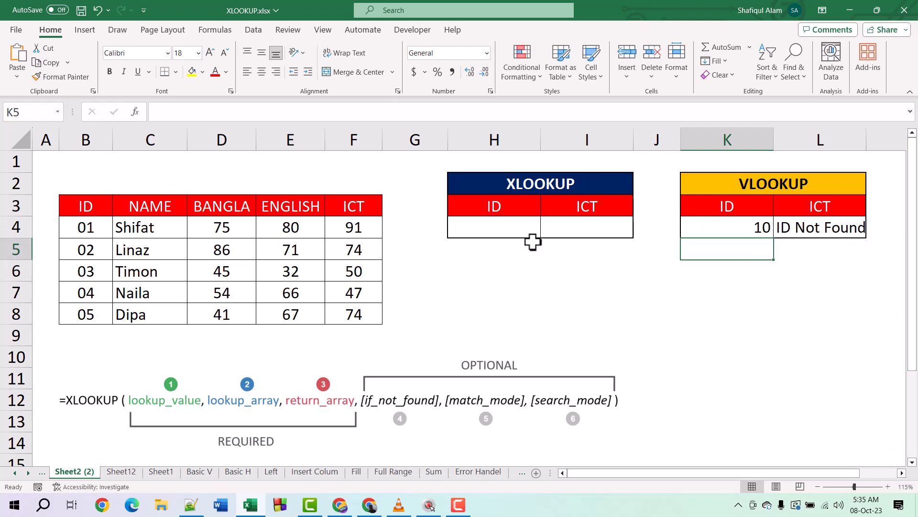
click(579, 228)
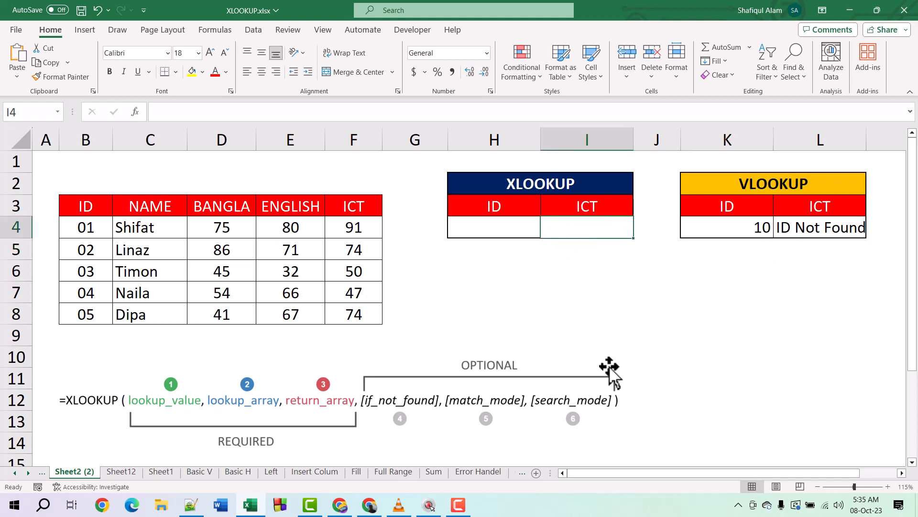
click(813, 229)
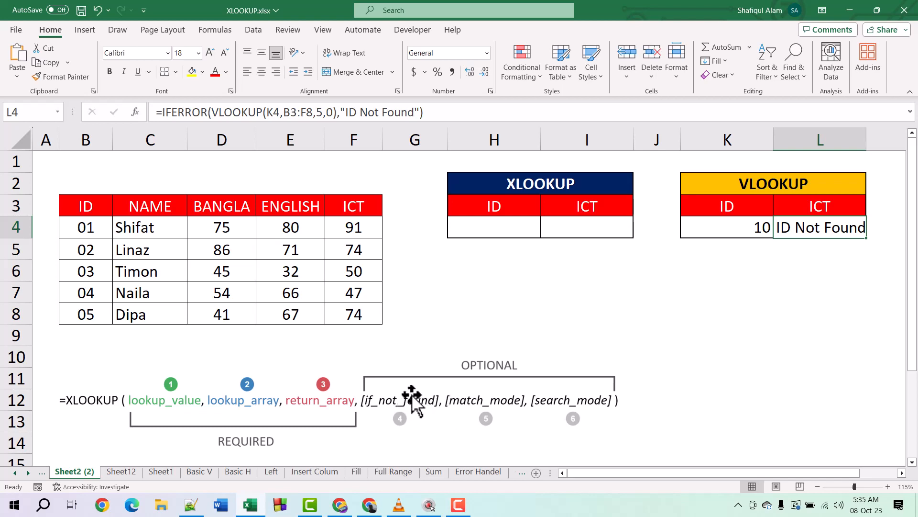
Step: Begin an XLOOKUP formula in cell I4 with H4 as lookup value, B4:B8 as lookup array and F4:F8 as return array
click(570, 226)
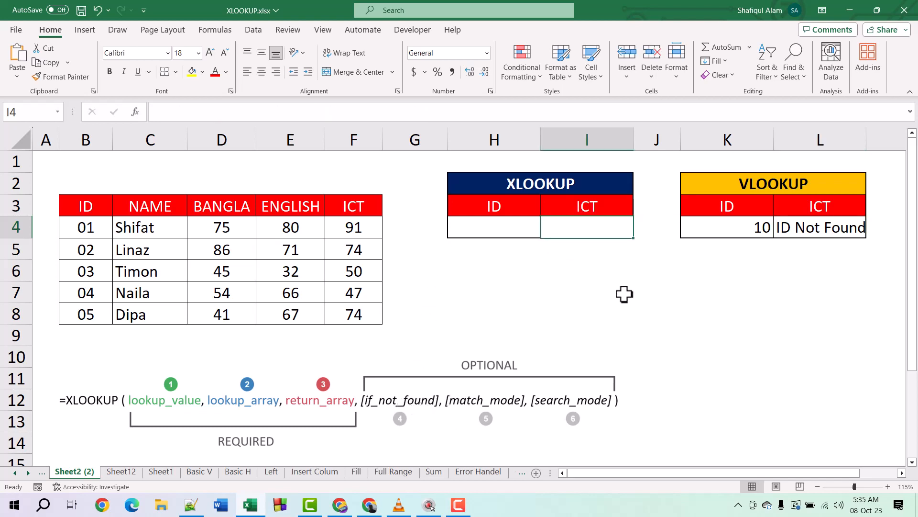
text(=xloo)
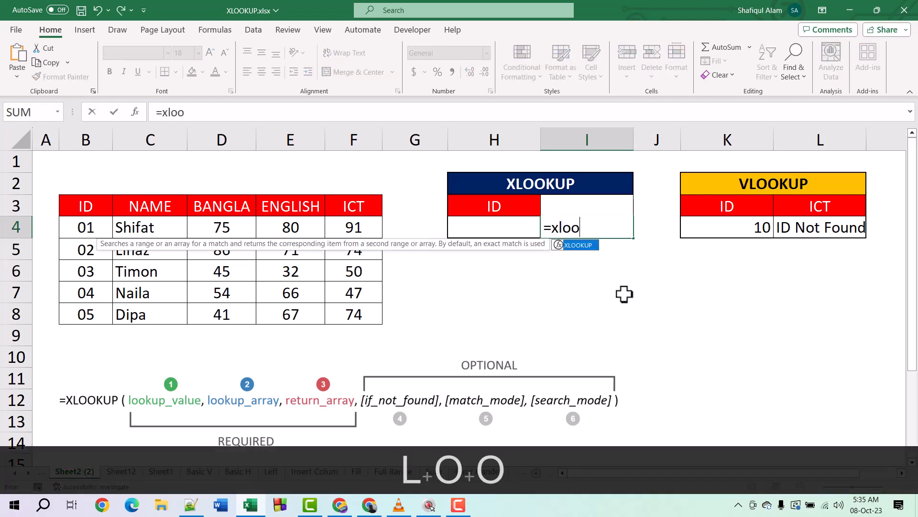
key(Tab)
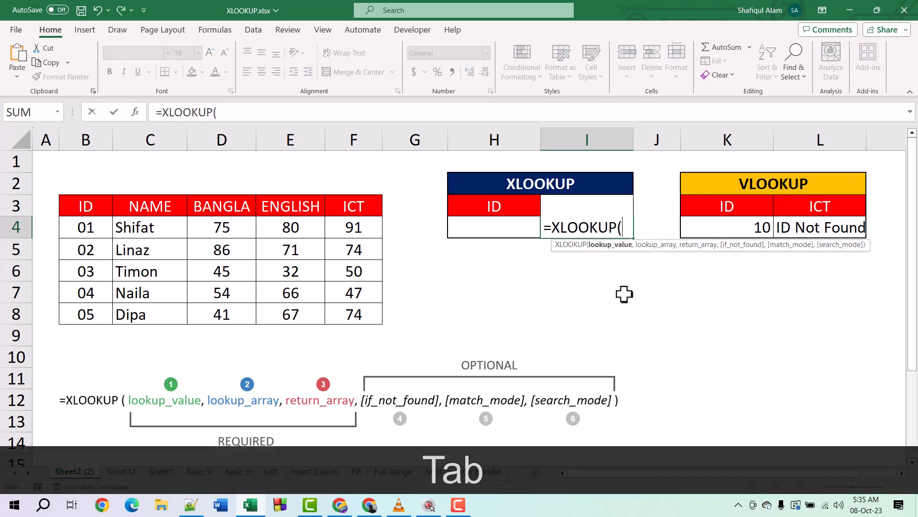
drag(832, 253, 698, 298)
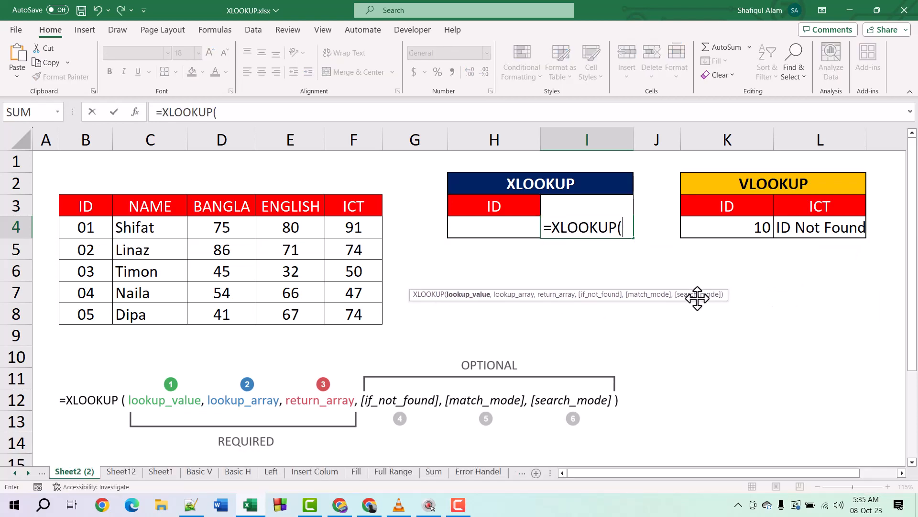
click(495, 232)
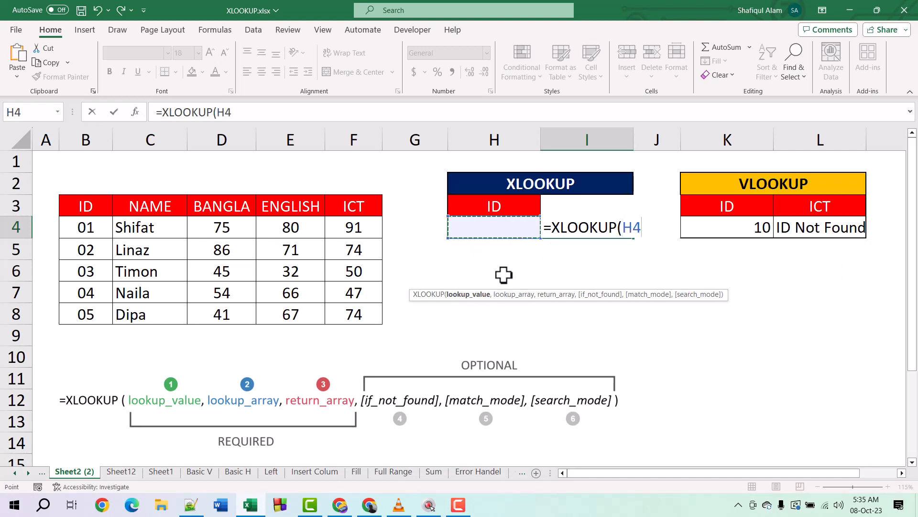
text(,)
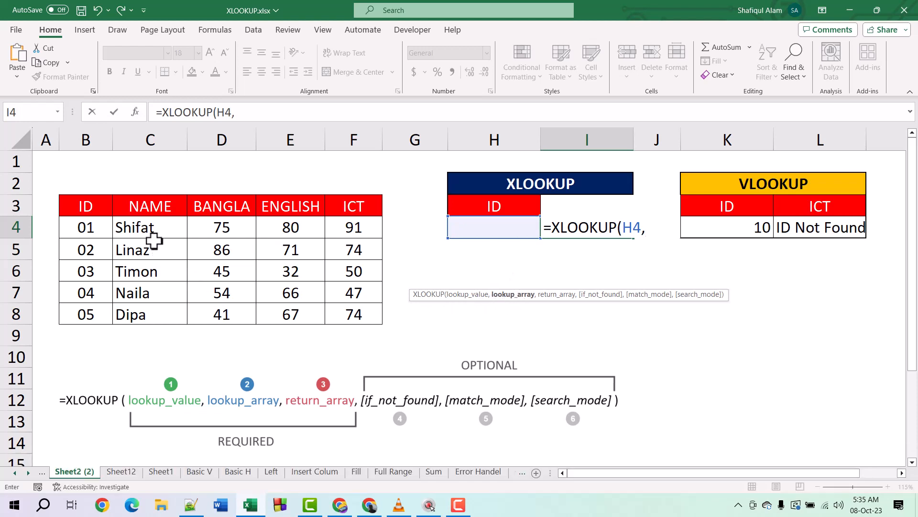
click(83, 236)
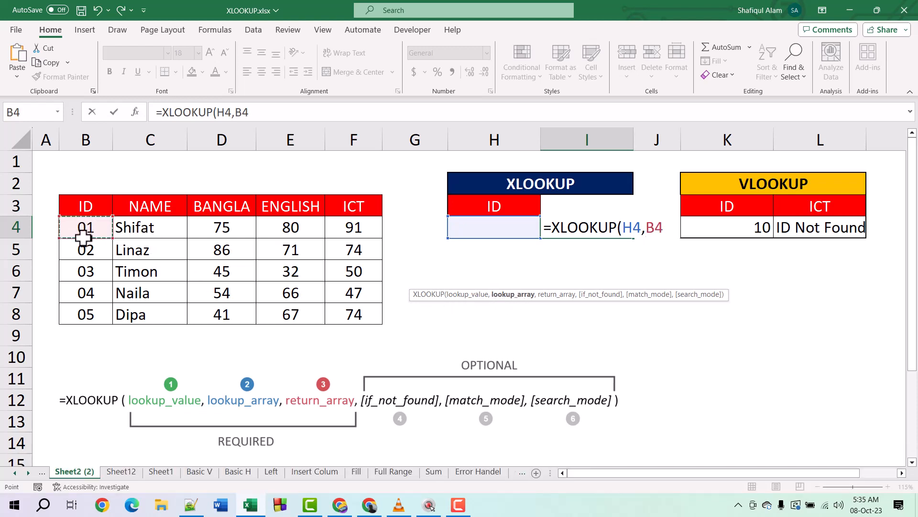
drag(83, 236, 83, 316)
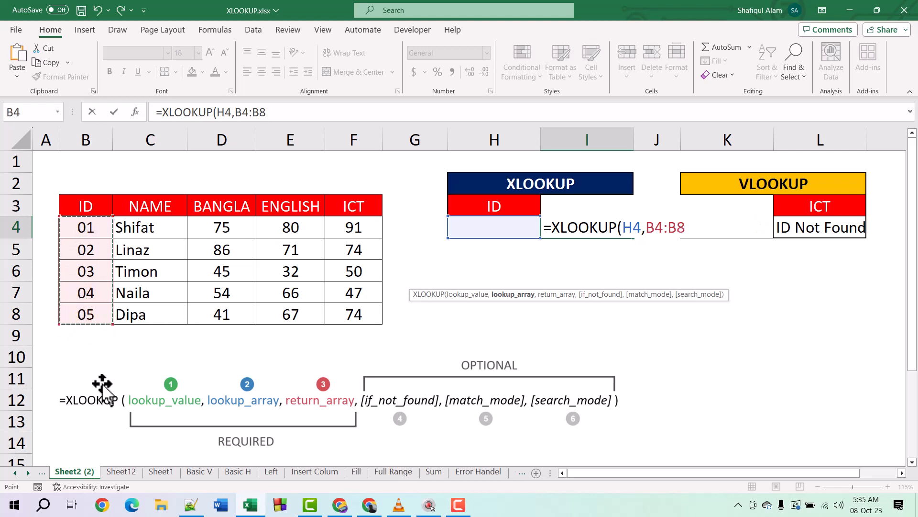
text(,)
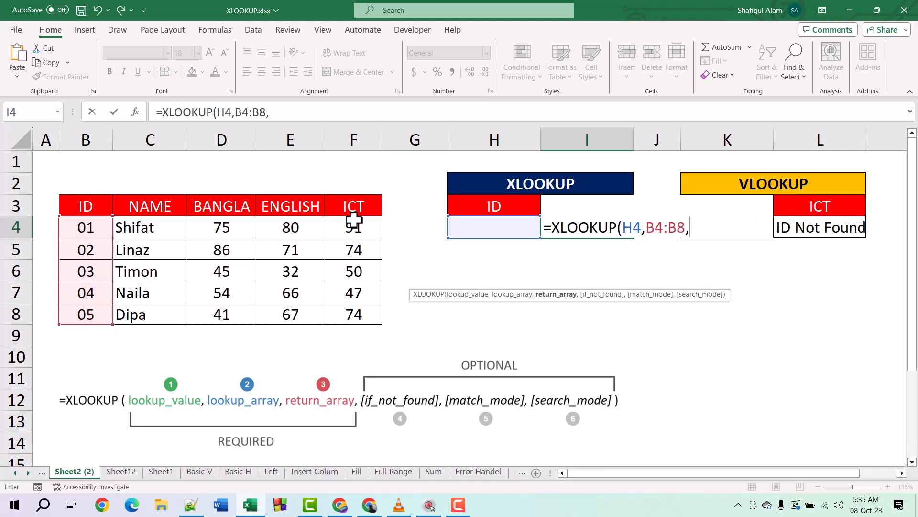
drag(352, 225, 350, 316)
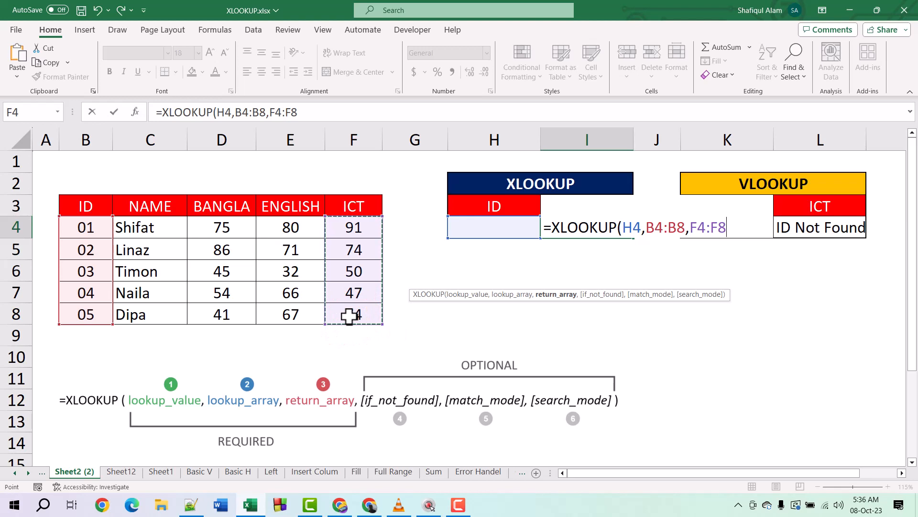
Step: Add "ID Not Found" as the if_not_found argument of the XLOOKUP formula in I4 and complete the formula
text(,)
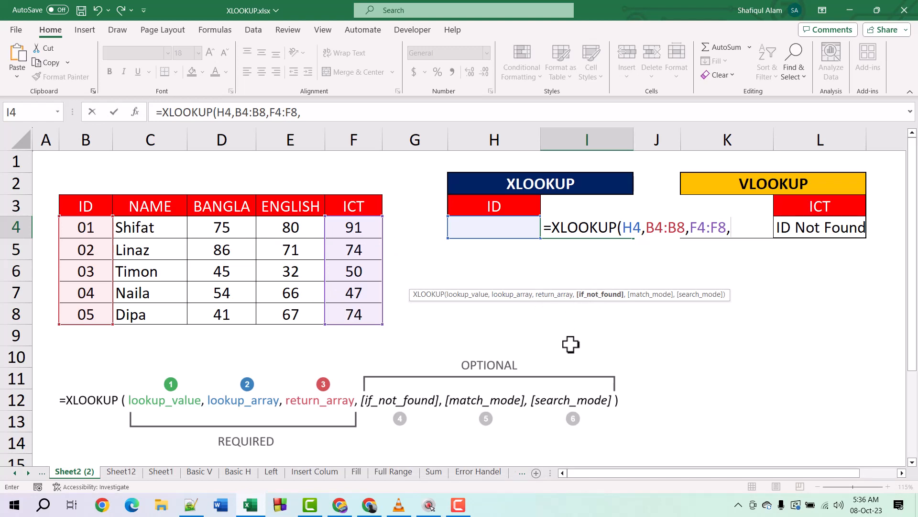
text(")
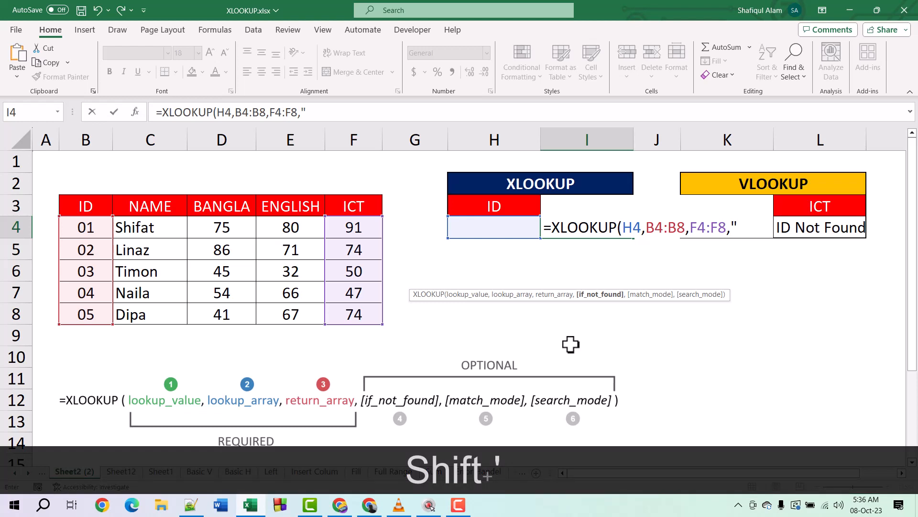
text(ID Not Fou)
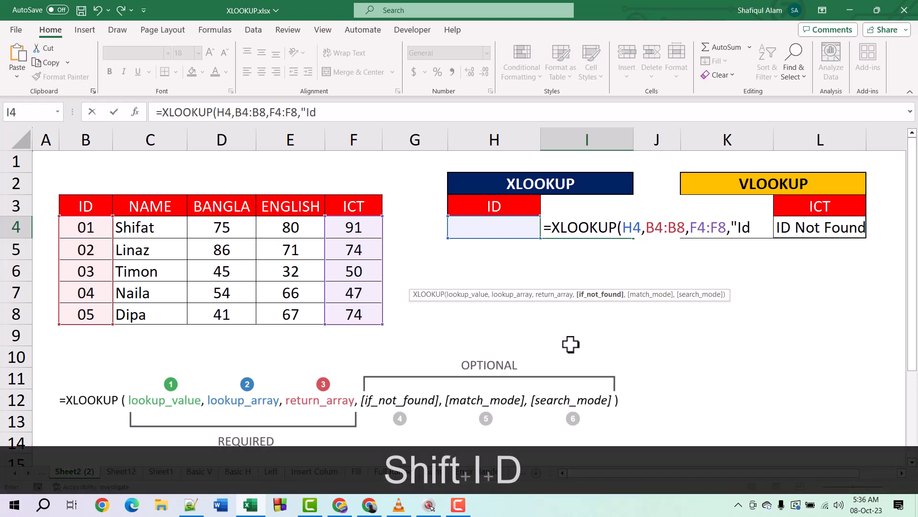
text(nd"))
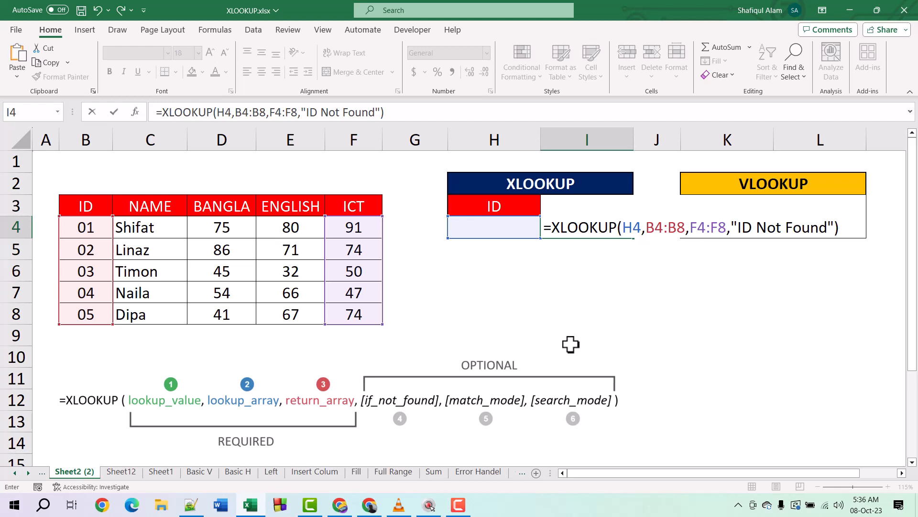
key(Return)
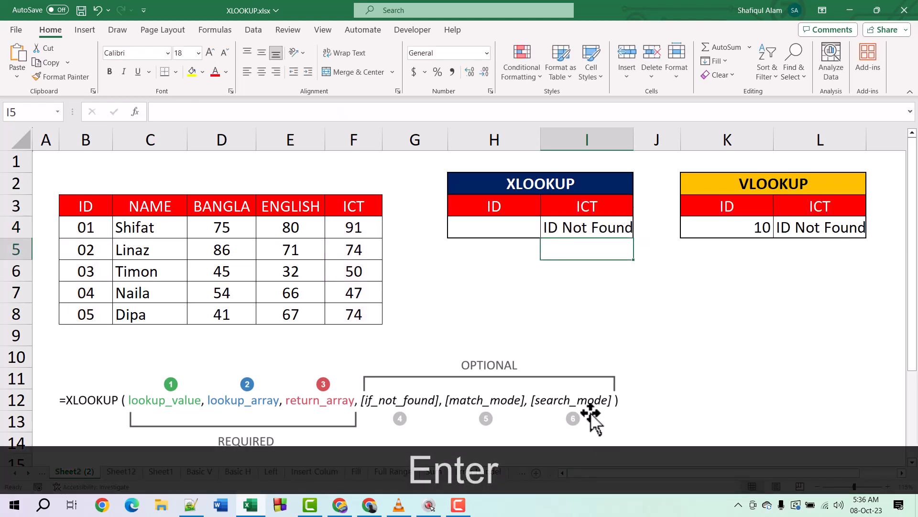
Step: Test the XLOOKUP formula with IDs 5, 1 and 9 as lookup values in cell H4
click(469, 225)
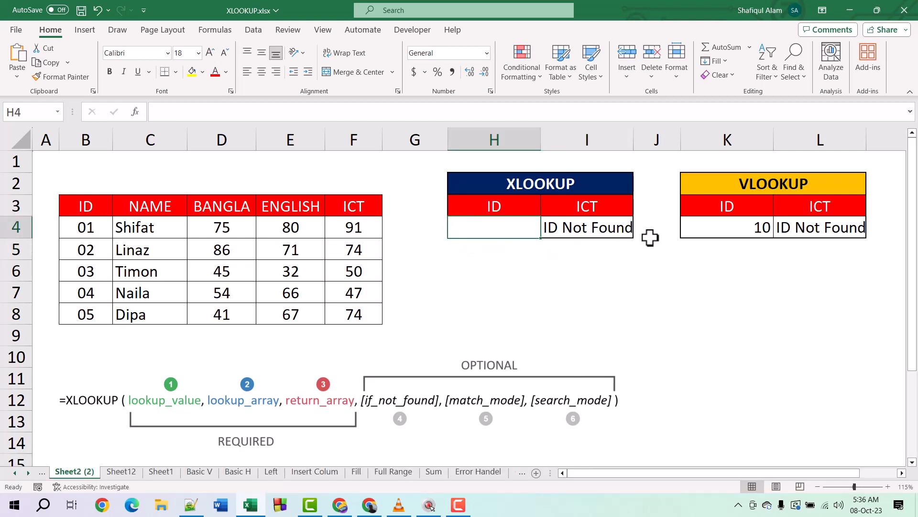
click(493, 228)
text(5)
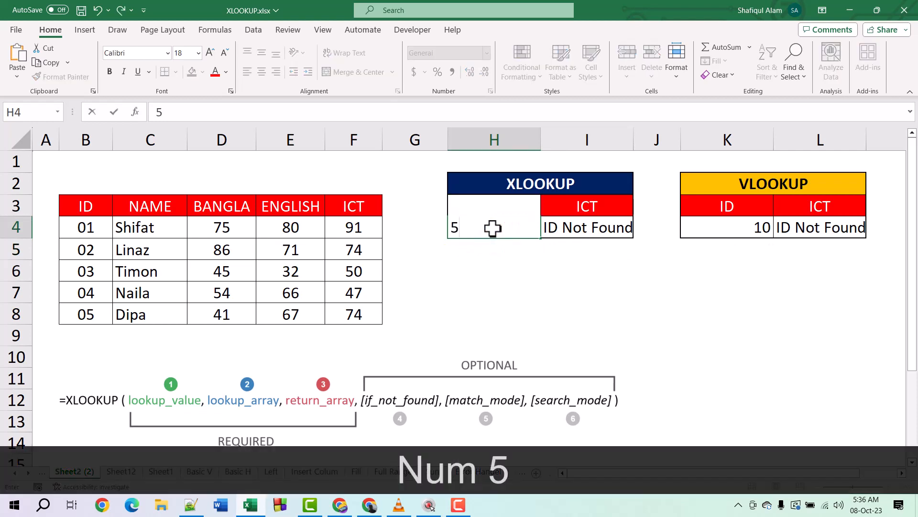
key(Return)
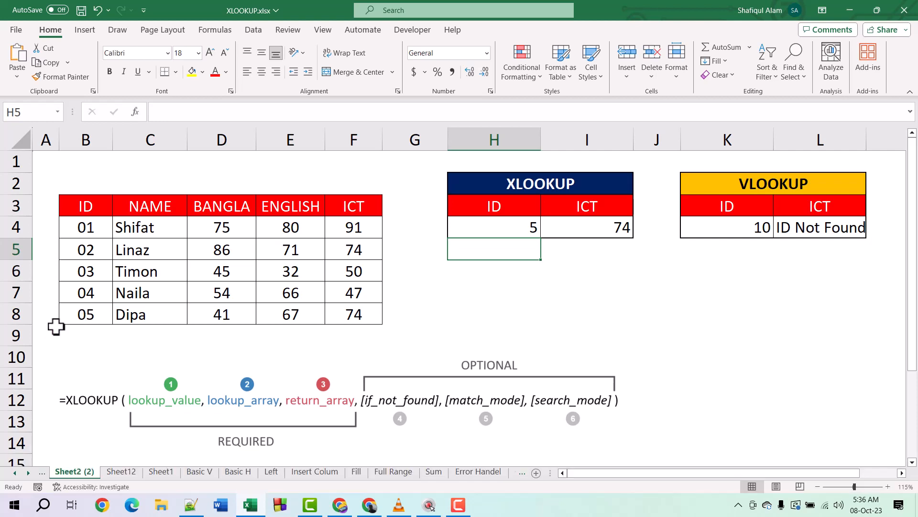
click(504, 227)
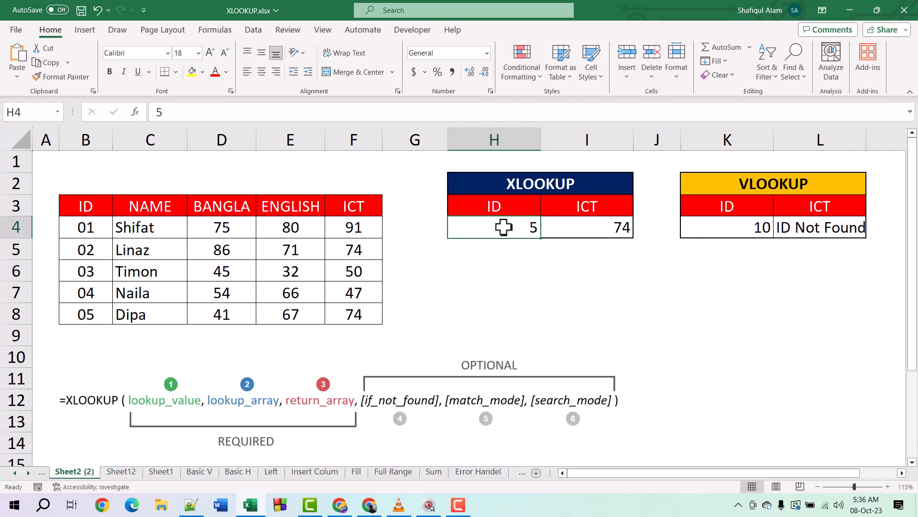
text(1)
key(Return)
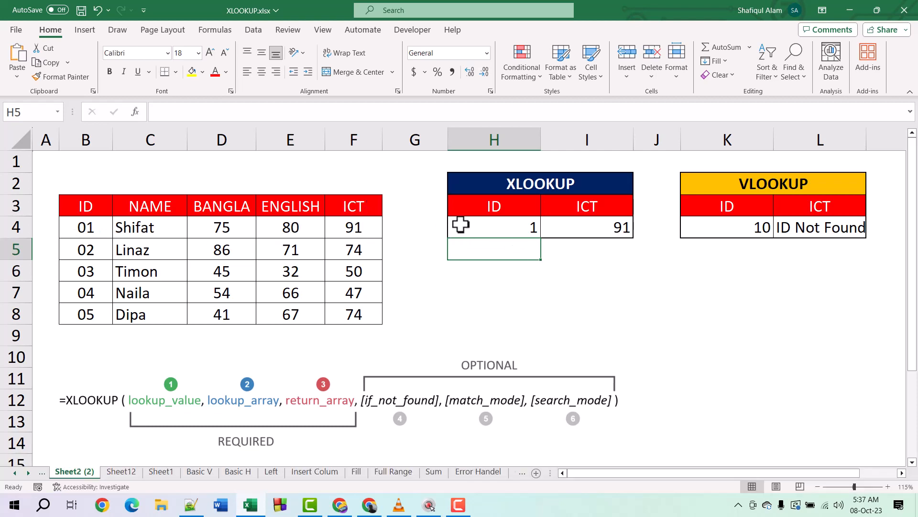
click(495, 229)
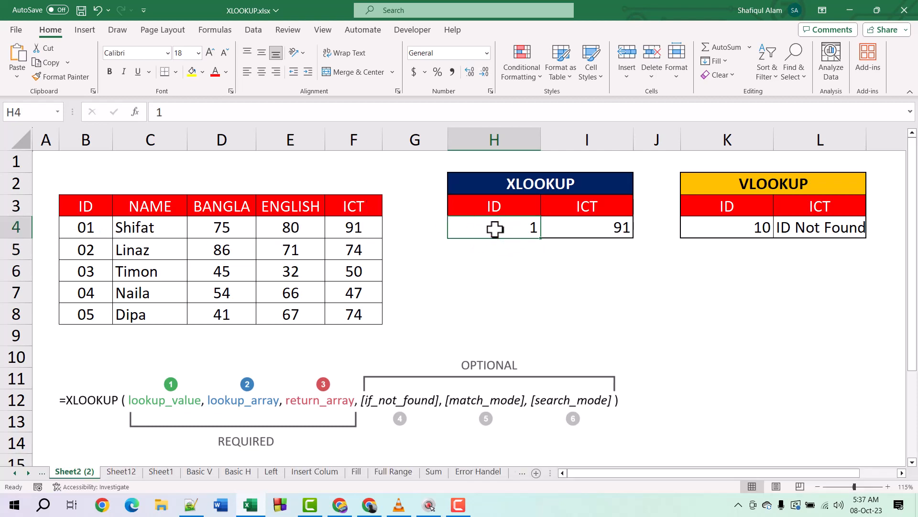
text(9)
key(Return)
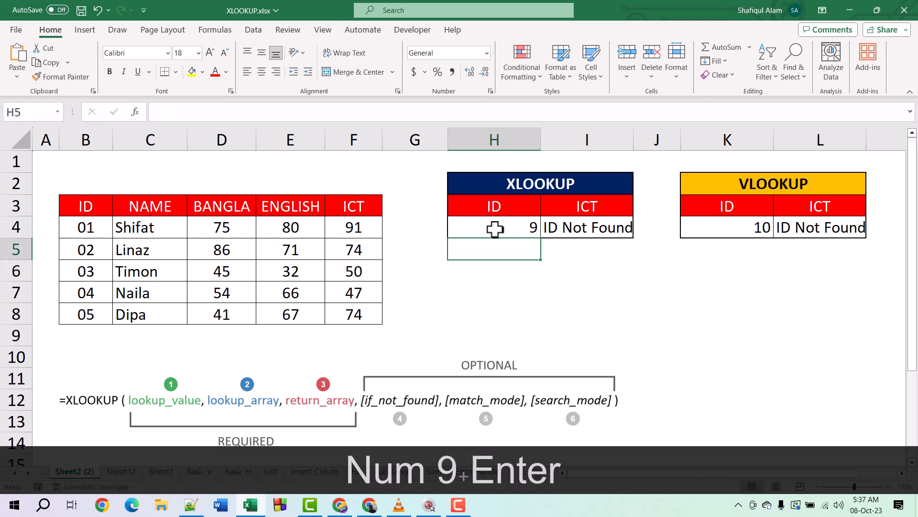